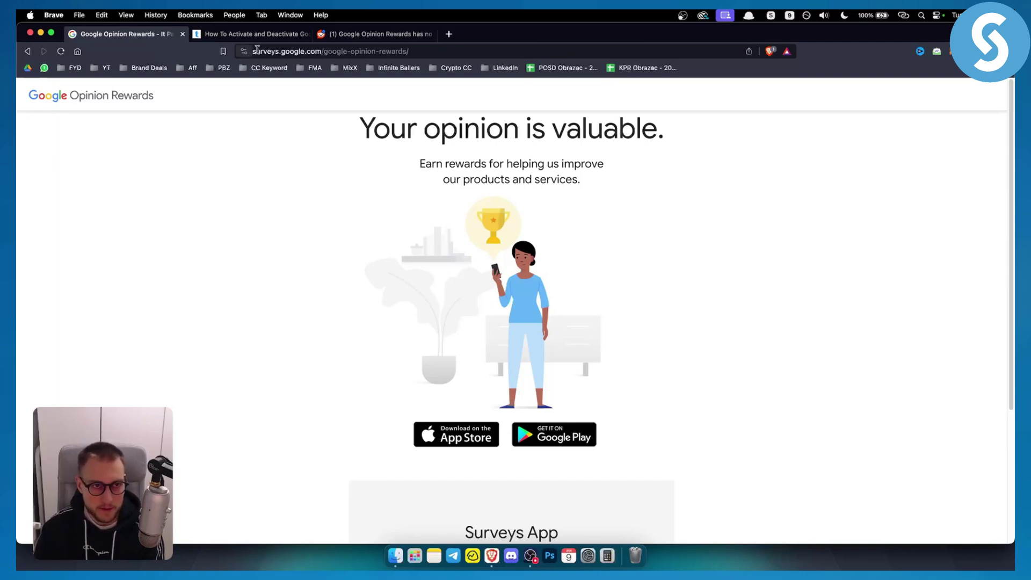
Step: On the Reddit thread, highlight the whole DogsWithGlasses comment about the location history toggle
{"action": "left_click", "coordinate": [363, 34]}
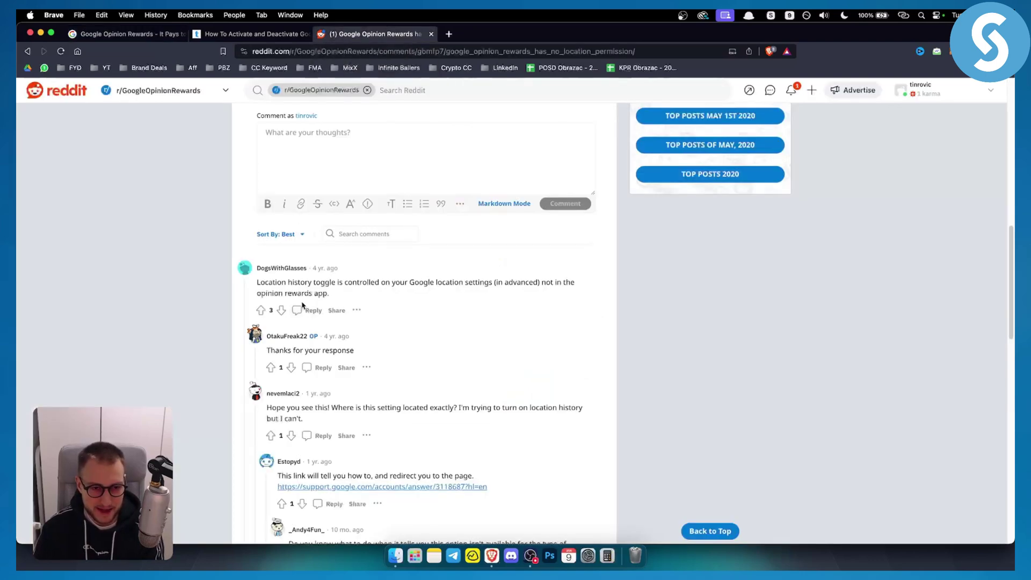
{"action": "left_click_drag", "start_coordinate": [255, 282], "coordinate": [494, 282]}
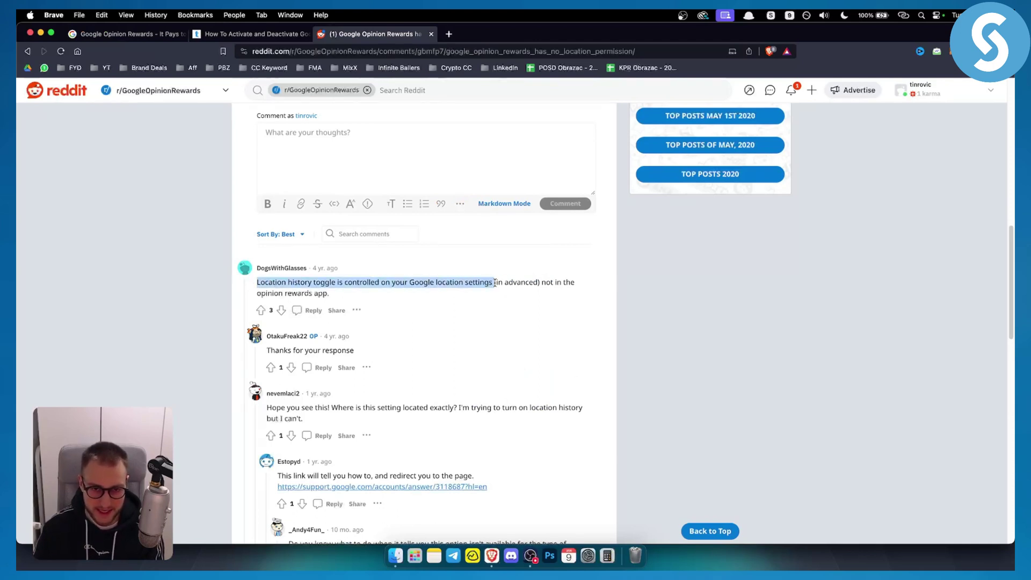
{"action": "left_click_drag", "start_coordinate": [494, 282], "coordinate": [570, 291]}
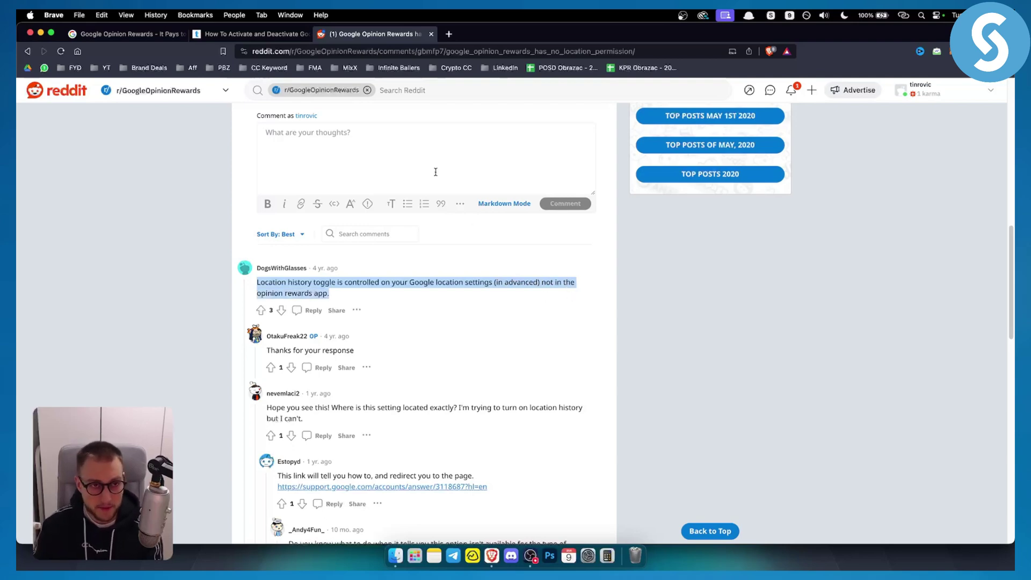
{"action": "mouse_move", "coordinate": [249, 34]}
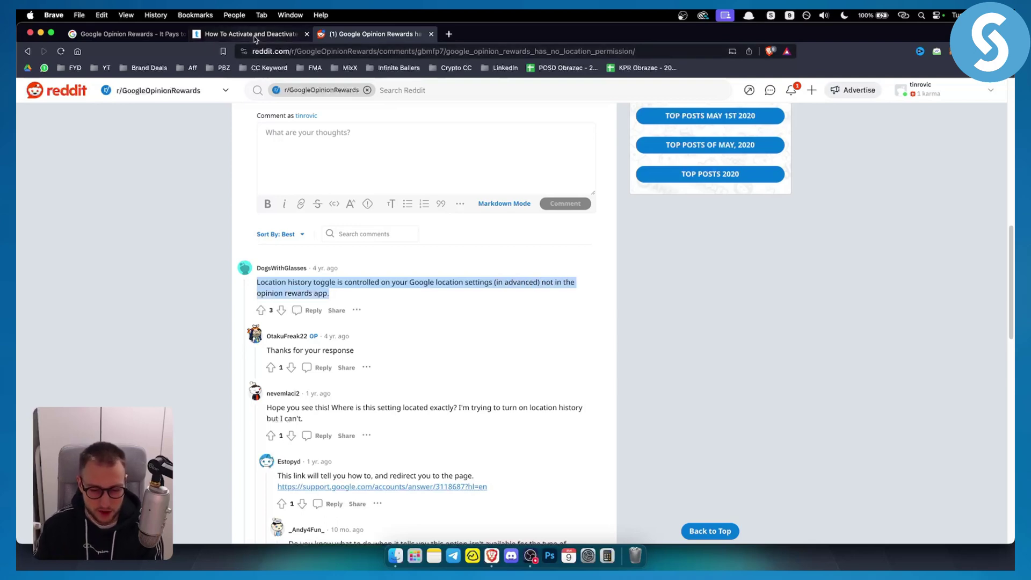
{"action": "left_click", "coordinate": [254, 37]}
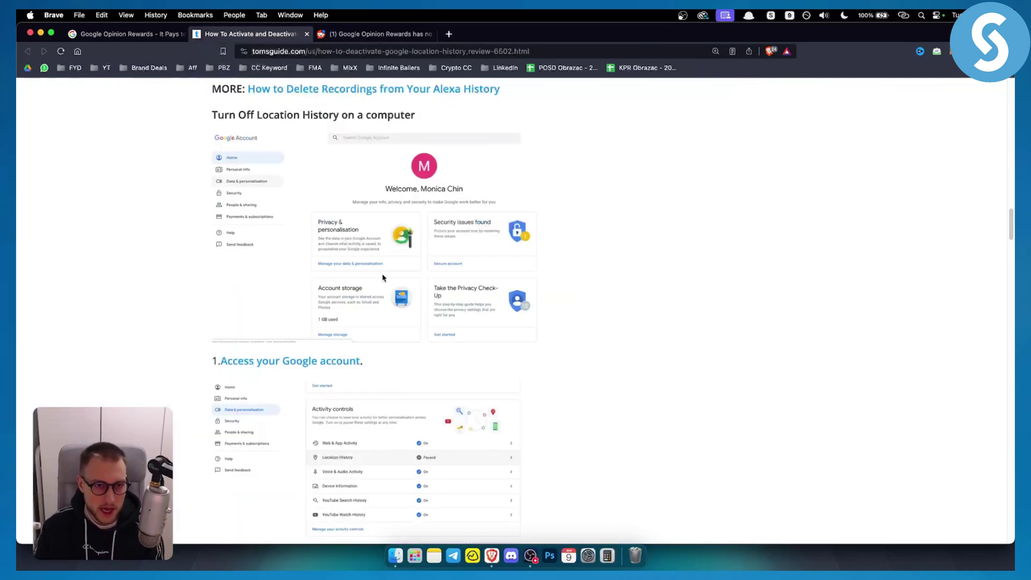
{"action": "scroll", "coordinate": [382, 278], "scroll_direction": "up", "scroll_amount": 2}
{"action": "scroll", "coordinate": [323, 250], "scroll_direction": "up", "scroll_amount": 1}
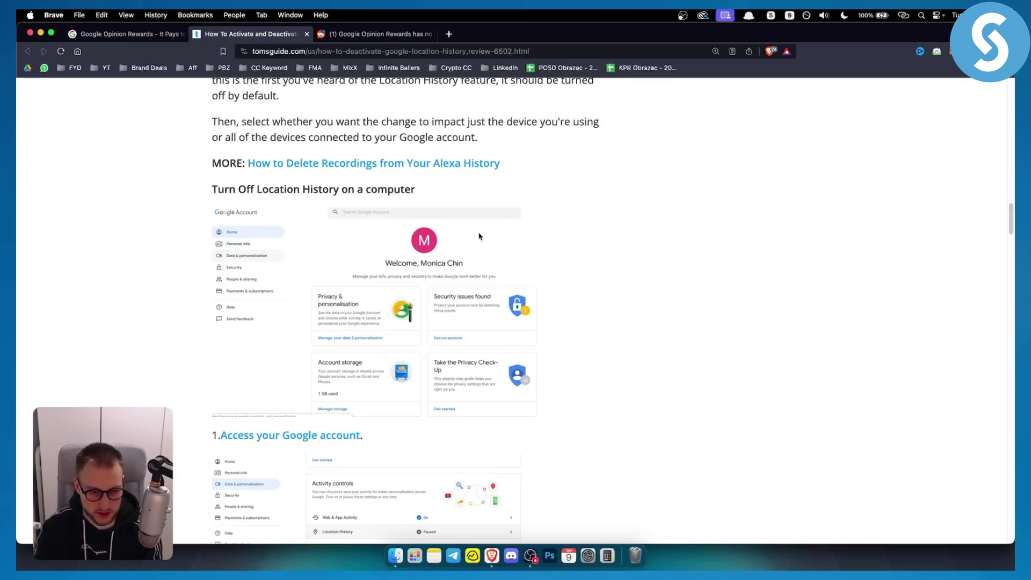
{"action": "scroll", "coordinate": [318, 276], "scroll_direction": "down", "scroll_amount": 2}
{"action": "scroll", "coordinate": [317, 276], "scroll_direction": "down", "scroll_amount": 2}
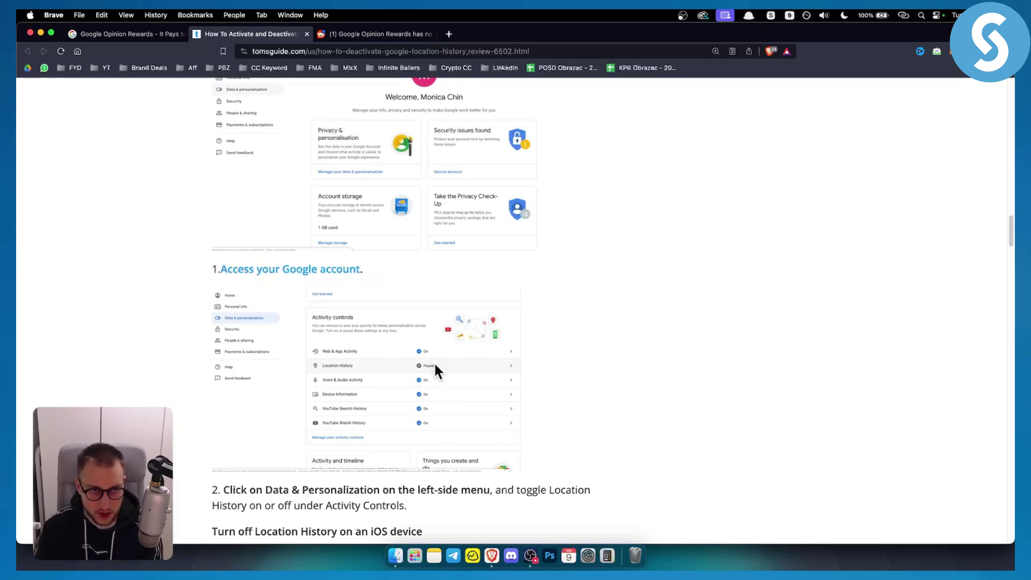
Step: Return to the Google Opinion Rewards page
{"action": "left_click", "coordinate": [129, 34]}
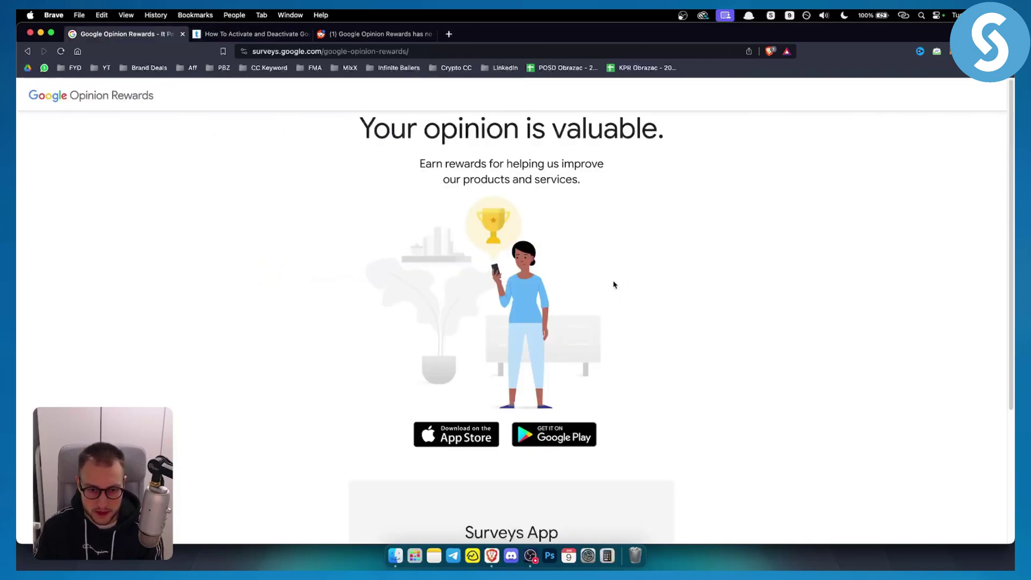
{"action": "scroll", "coordinate": [613, 285], "scroll_direction": "down", "scroll_amount": 3}
{"action": "scroll", "coordinate": [495, 330], "scroll_direction": "up", "scroll_amount": 3}
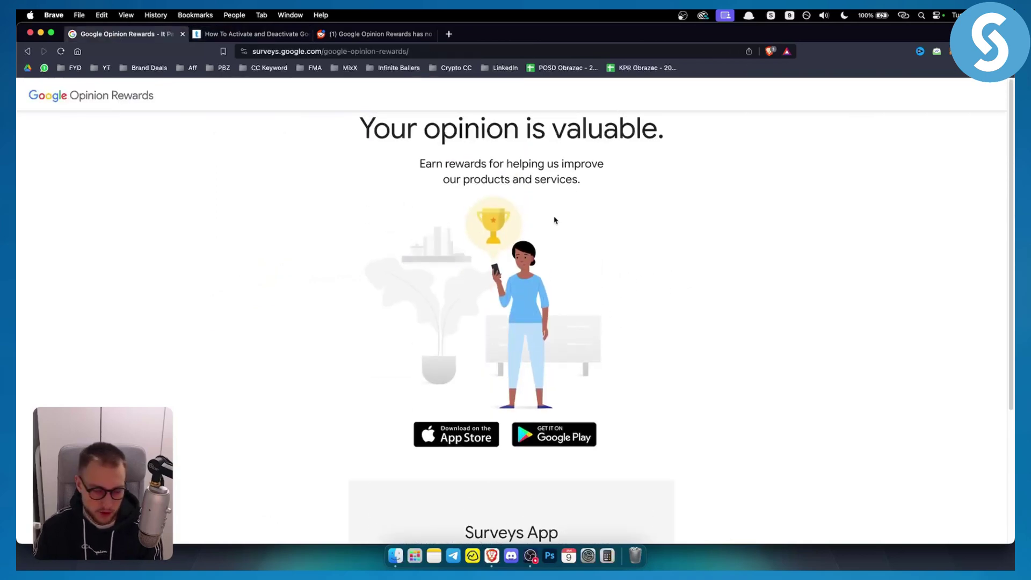